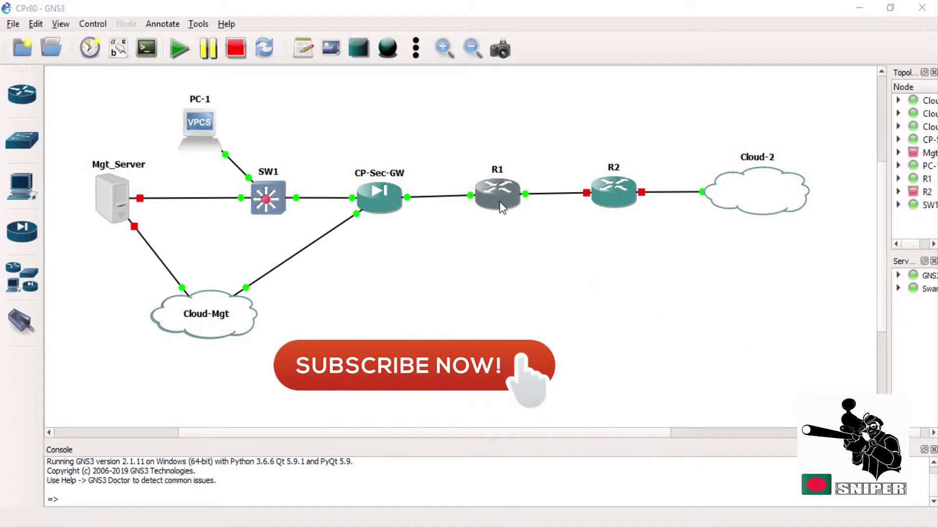
Select the PC-1 node in the running GNS3 lab so R1's SecureCRT console appears
click(199, 156)
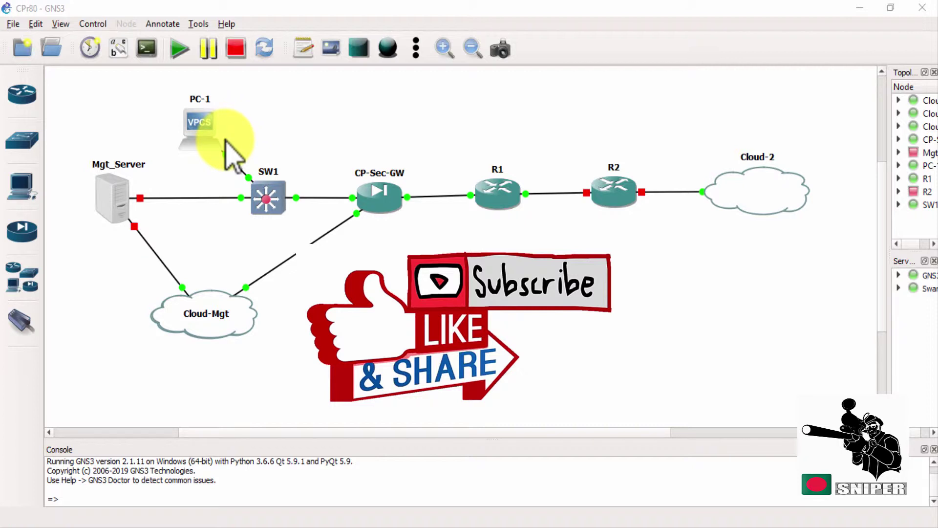
text(dh)
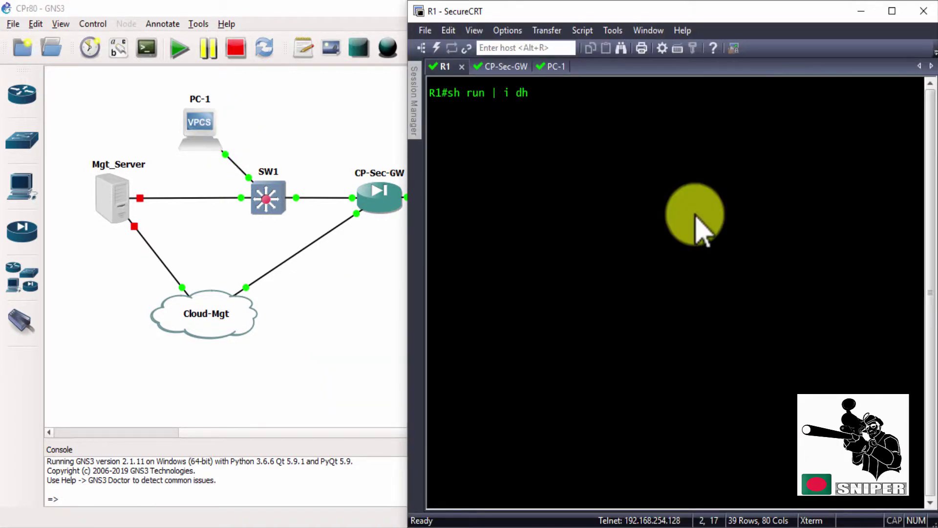
text(cp)
Run 'sh run | i dhcp' on R1 and select the printed DHCP pool MYPOOL lines
key(Return)
key(Up)
drag(547, 115, 486, 117)
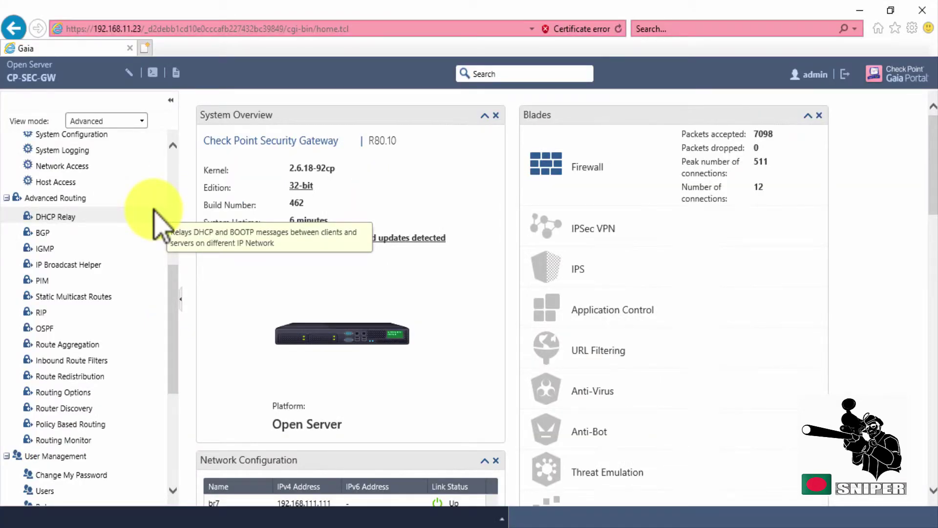
Open Advanced Routing > DHCP Relay and start an empty Add BOOTP / DHCP Relay form
click(83, 220)
click(230, 210)
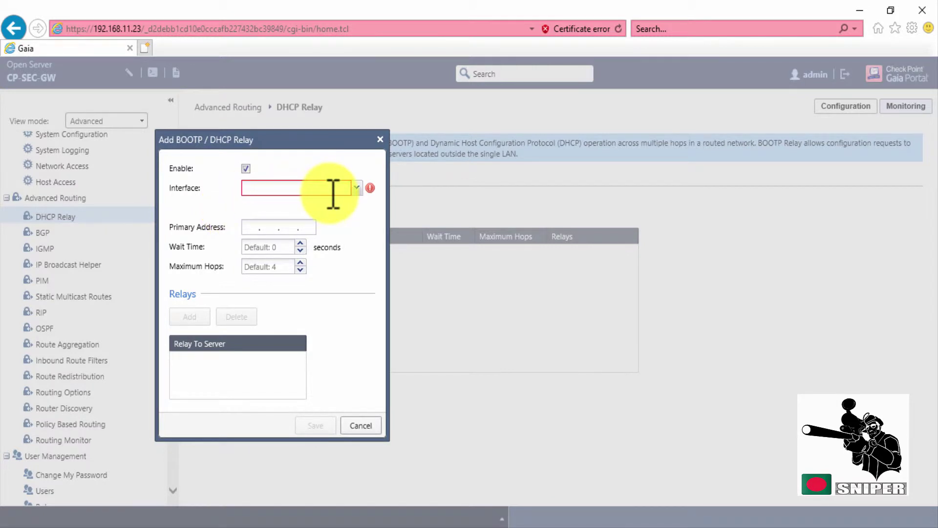
Choose interface br7 and begin entering primary address 192.168.111.11
click(356, 188)
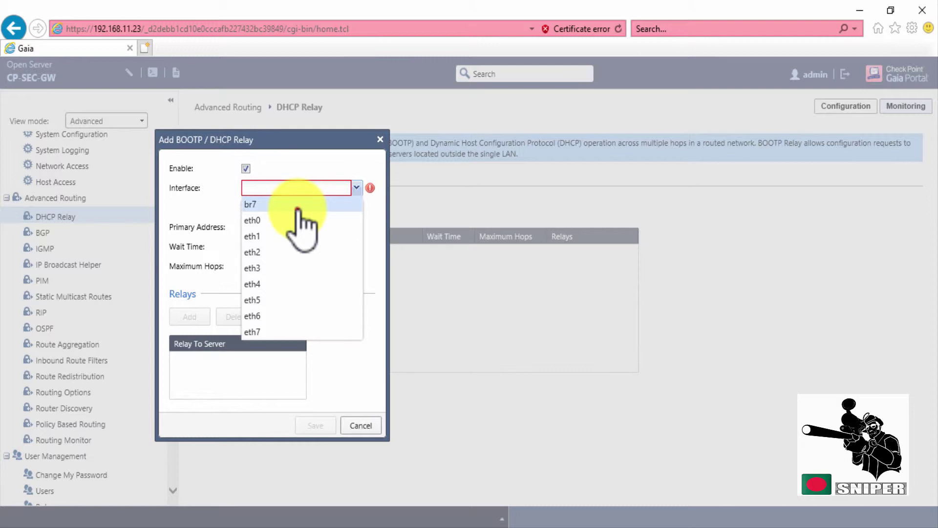
click(300, 205)
click(255, 228)
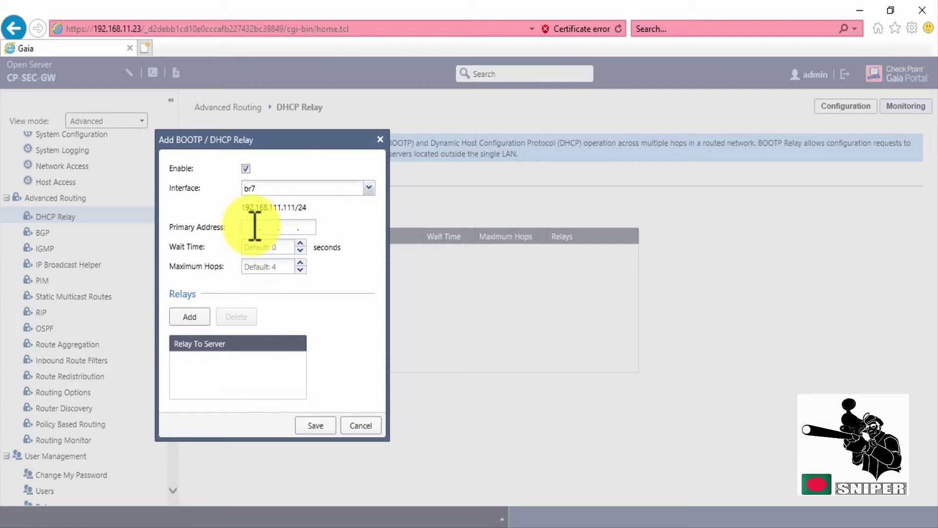
text(192 . 168 . )
text(111 . 11)
Add relay server 192.168.111.0 and save the br7 relay with primary address 192.168.111.11
click(192, 317)
click(303, 245)
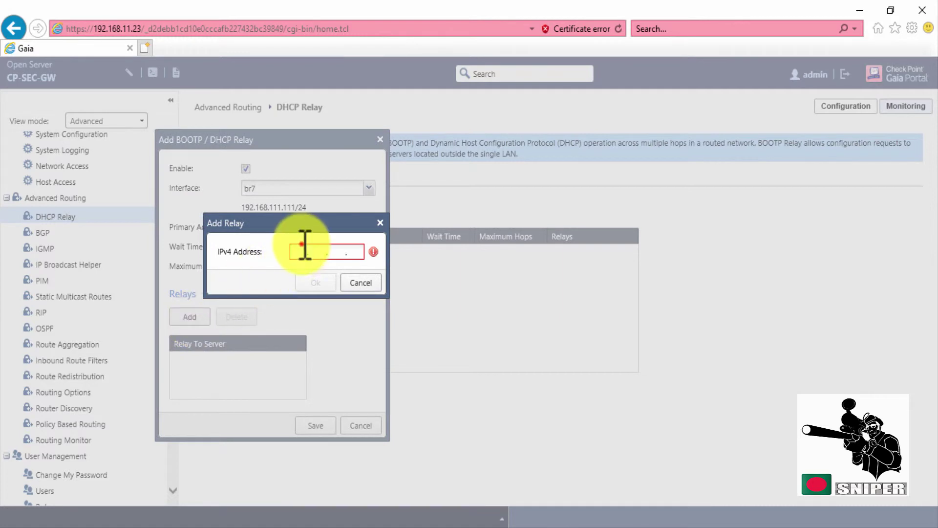
text(19)
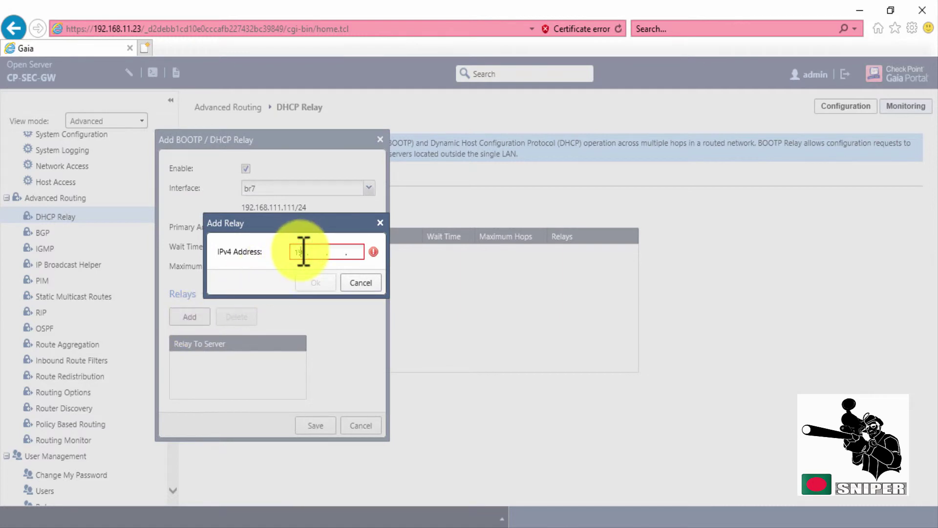
text(2.168.1)
text(11.0)
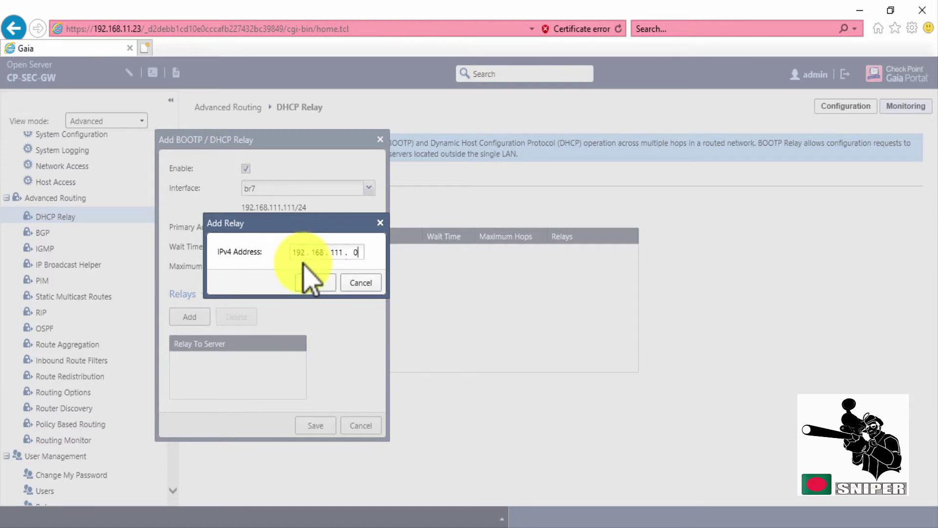
click(312, 283)
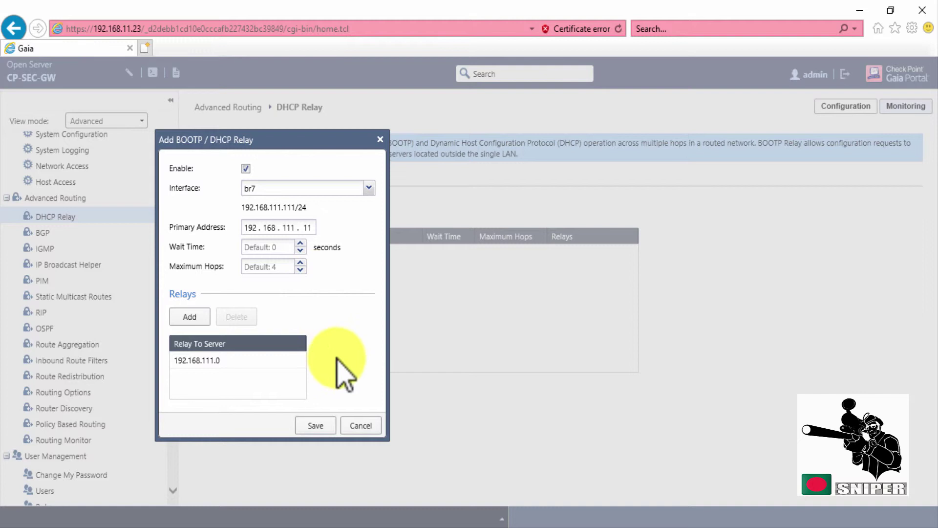
click(318, 427)
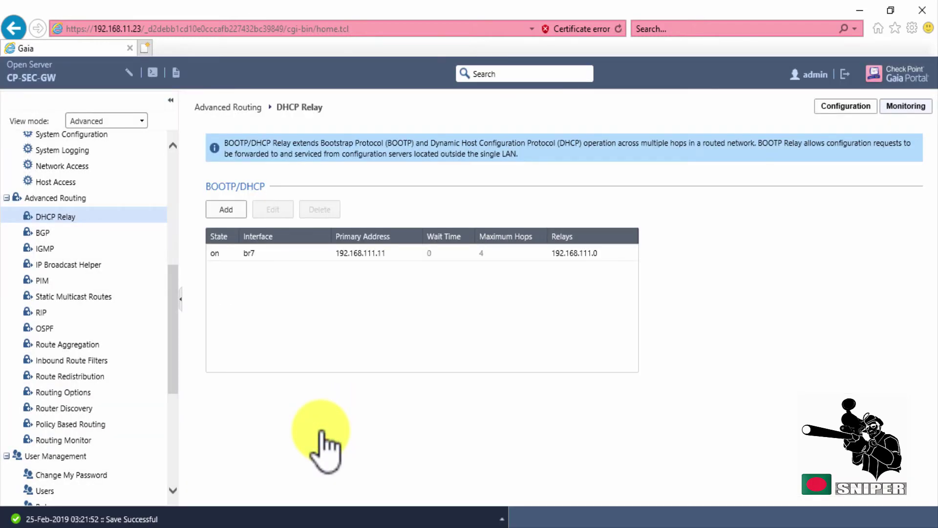
On PC-1, obtain a DHCP address with 'ip dhcp' and ping gateway 192.168.111.11
click(667, 518)
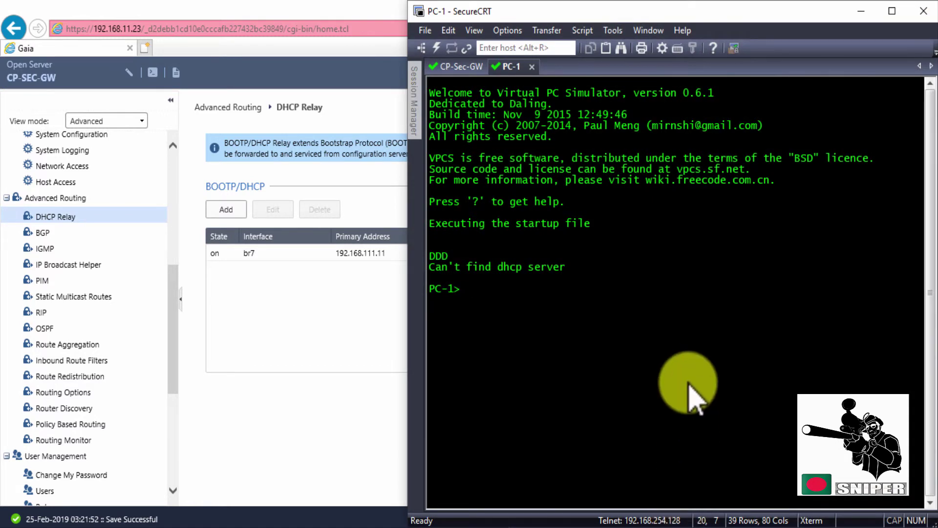
text(ip dhcp)
key(Return)
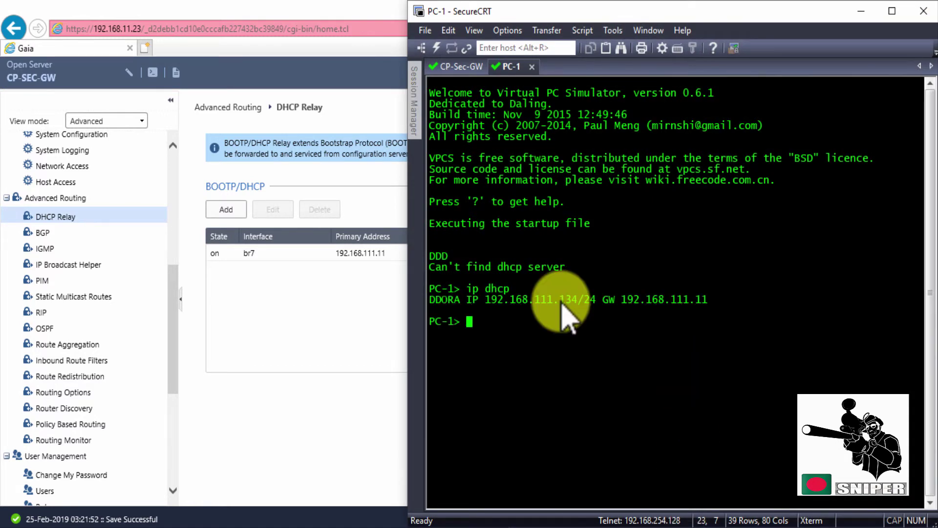
text(ping)
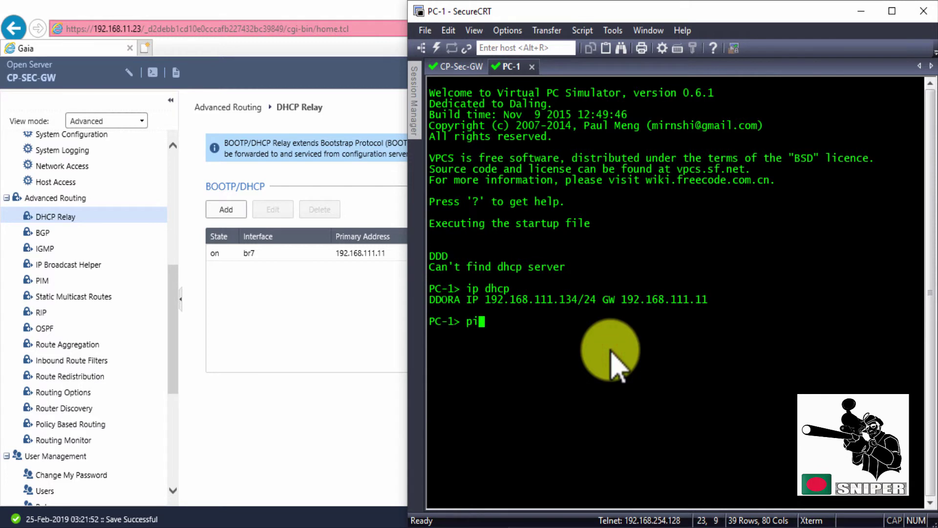
right_click(611, 351)
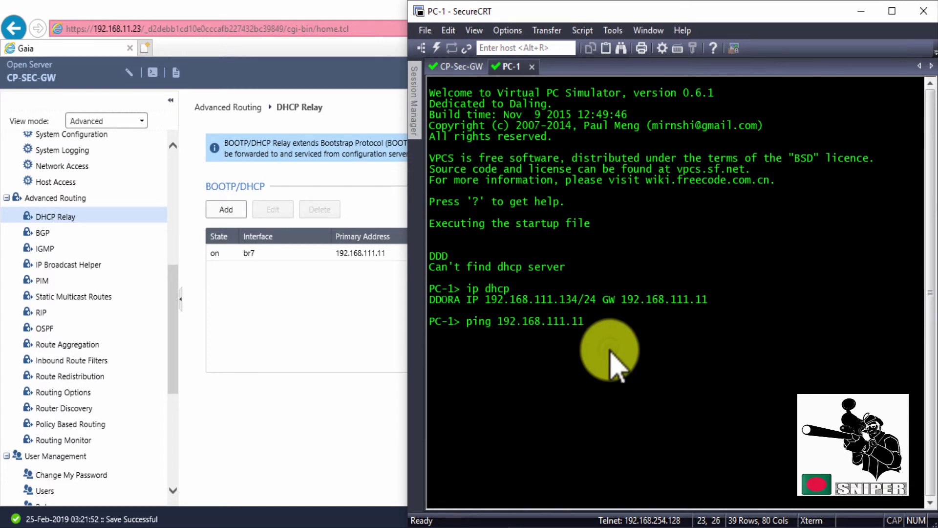
key(Return)
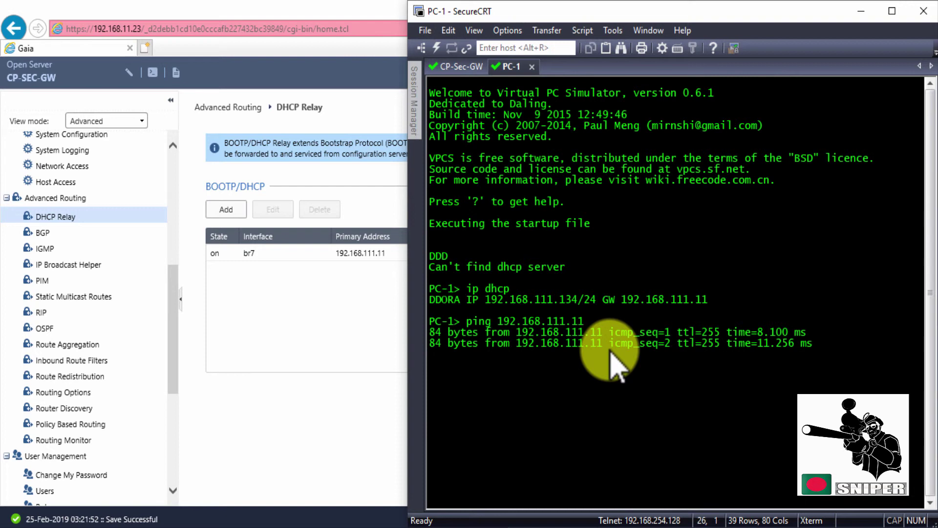